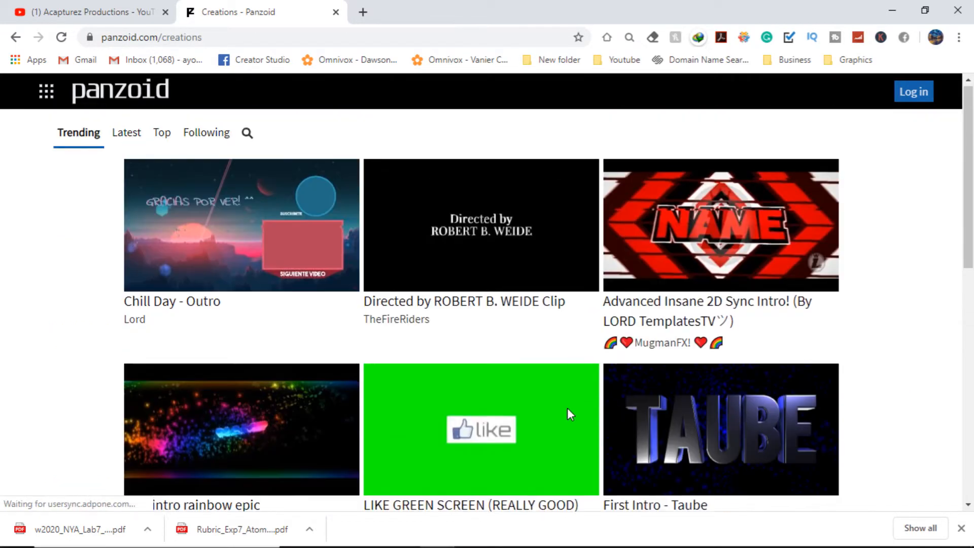
Step: Browse the trending Panzoid creations for an intro template to use
scroll(709, 271, "down", 10)
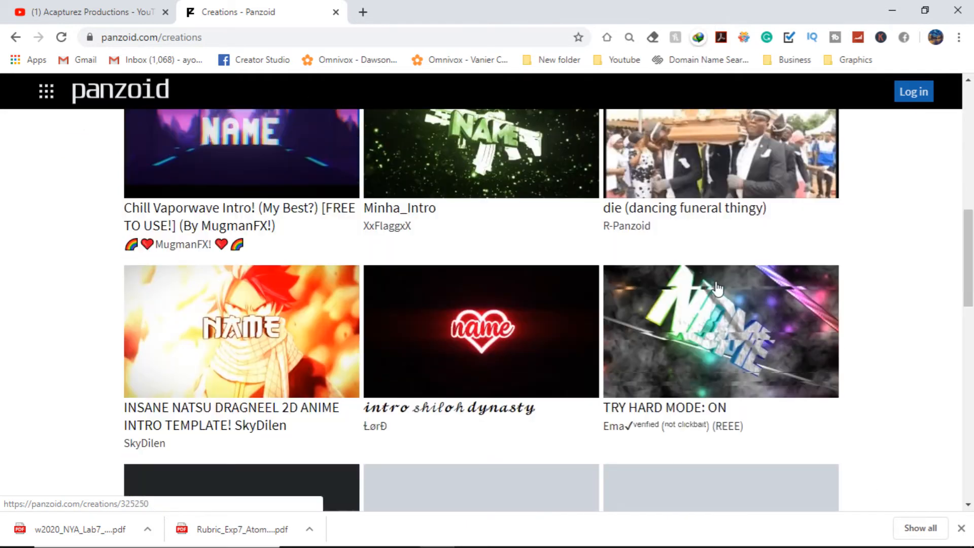
scroll(717, 289, "up", 1)
scroll(717, 289, "down", 10)
scroll(715, 299, "up", 2)
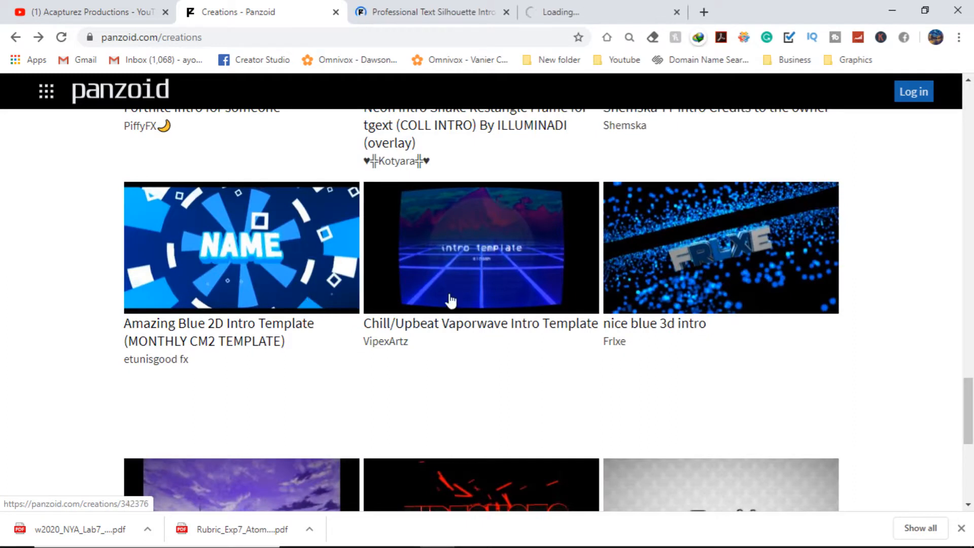
scroll(272, 276, "down", 6)
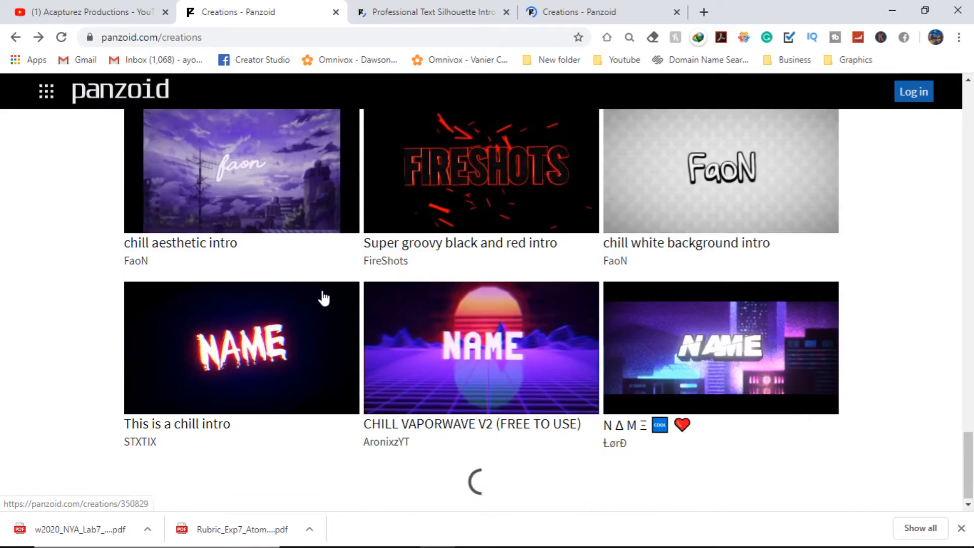
scroll(325, 299, "down", 5)
scroll(330, 300, "up", 3)
scroll(327, 299, "down", 4)
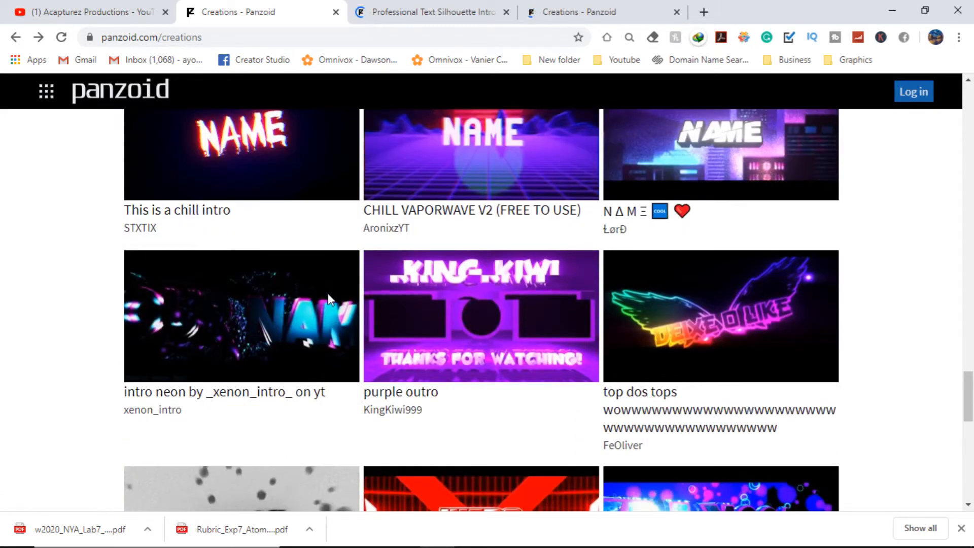
scroll(330, 302, "down", 2)
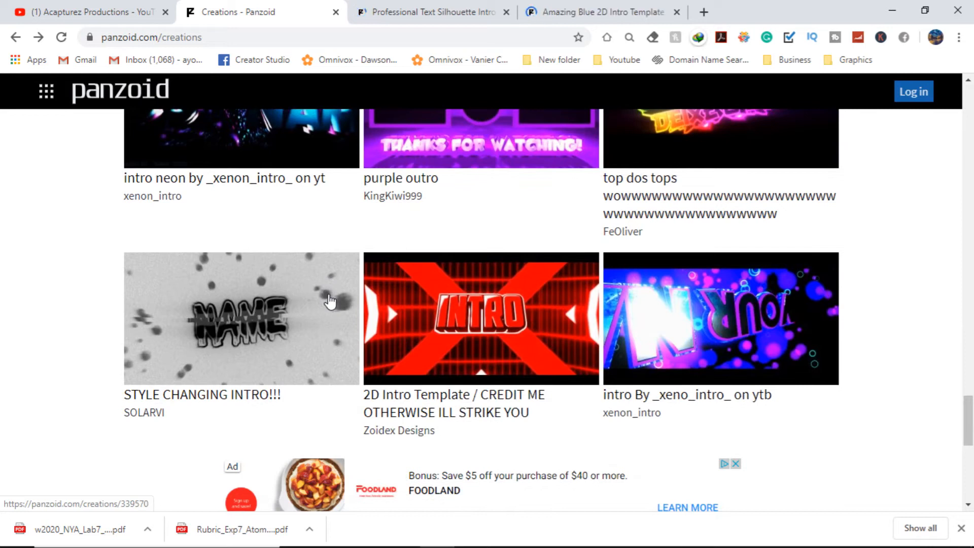
scroll(330, 301, "down", 4)
scroll(330, 301, "up", 2)
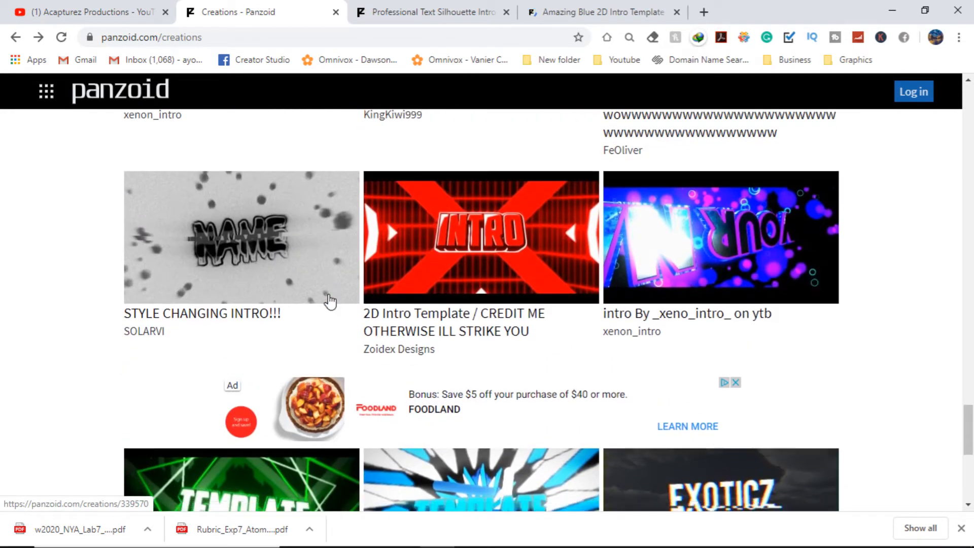
scroll(330, 301, "down", 7)
scroll(330, 300, "down", 6)
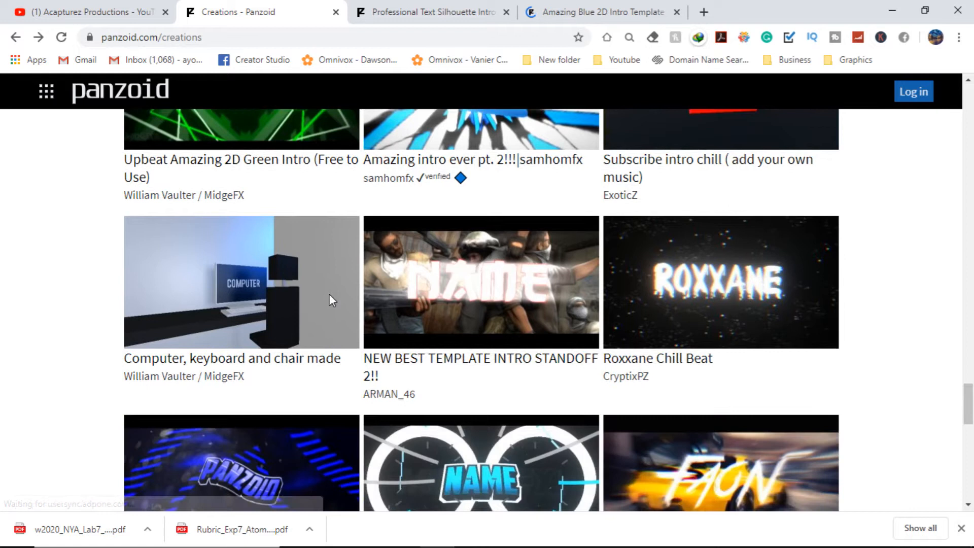
scroll(330, 299, "down", 2)
scroll(330, 301, "down", 2)
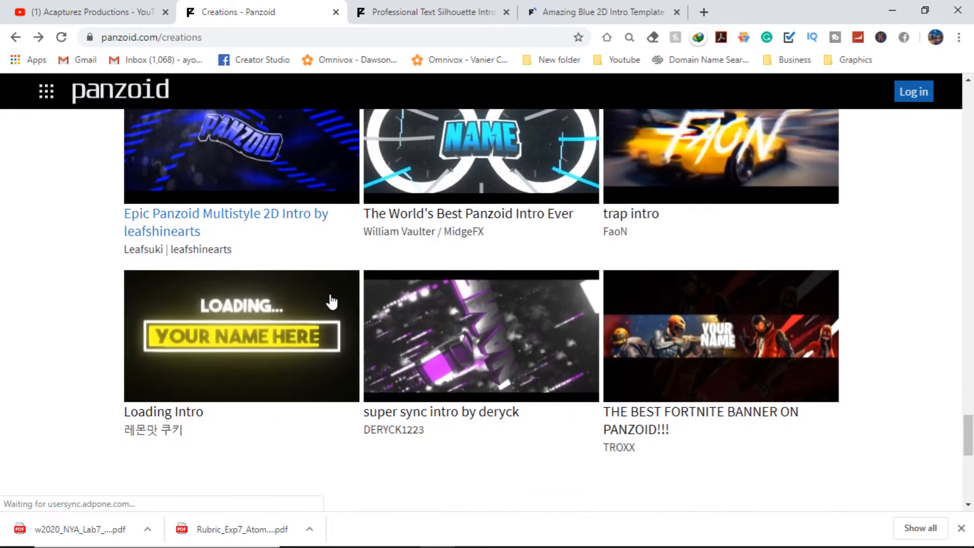
scroll(330, 302, "down", 7)
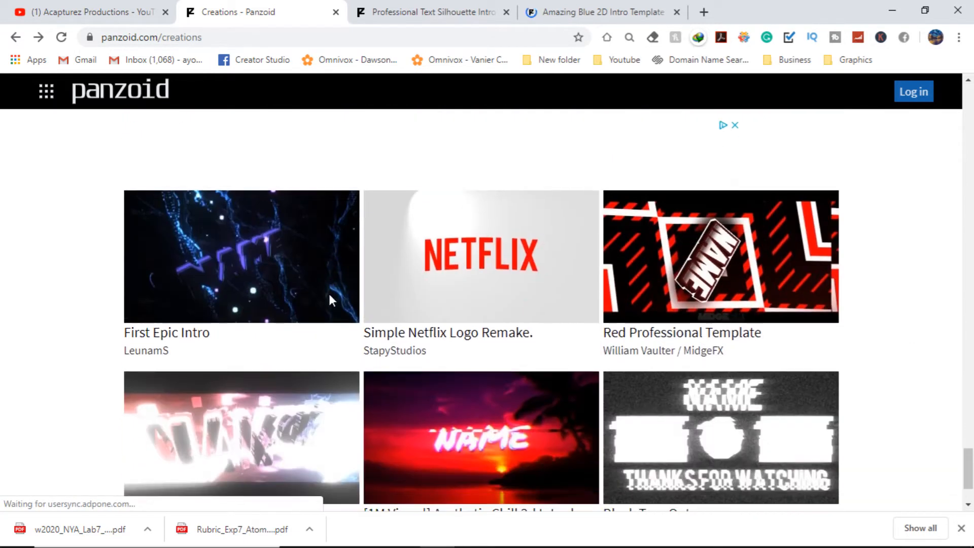
scroll(330, 299, "down", 2)
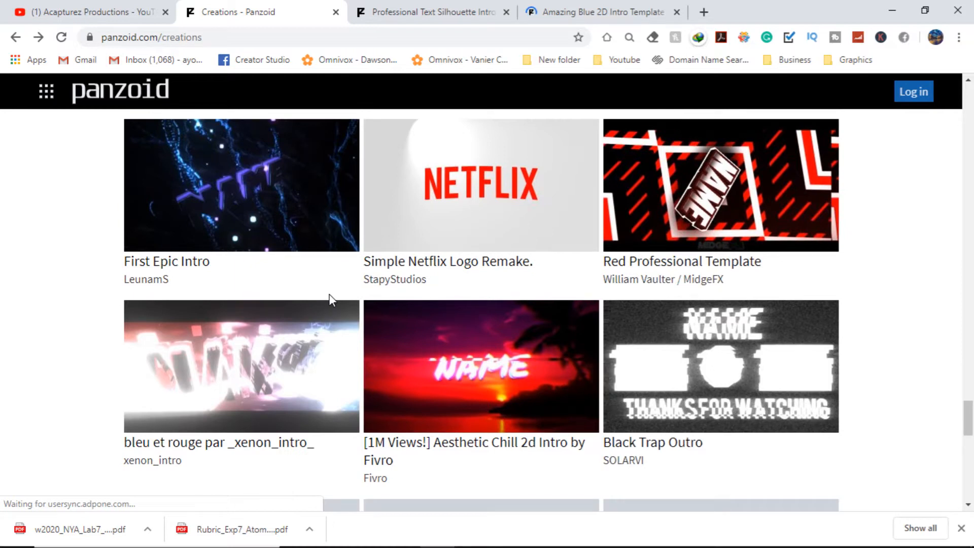
scroll(694, 375, "down", 10)
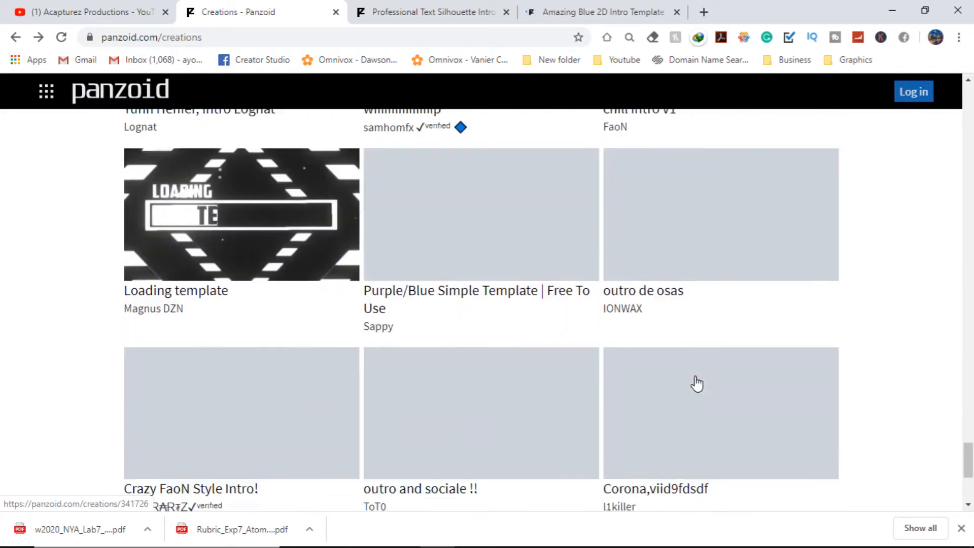
scroll(697, 380, "up", 6)
scroll(696, 384, "down", 4)
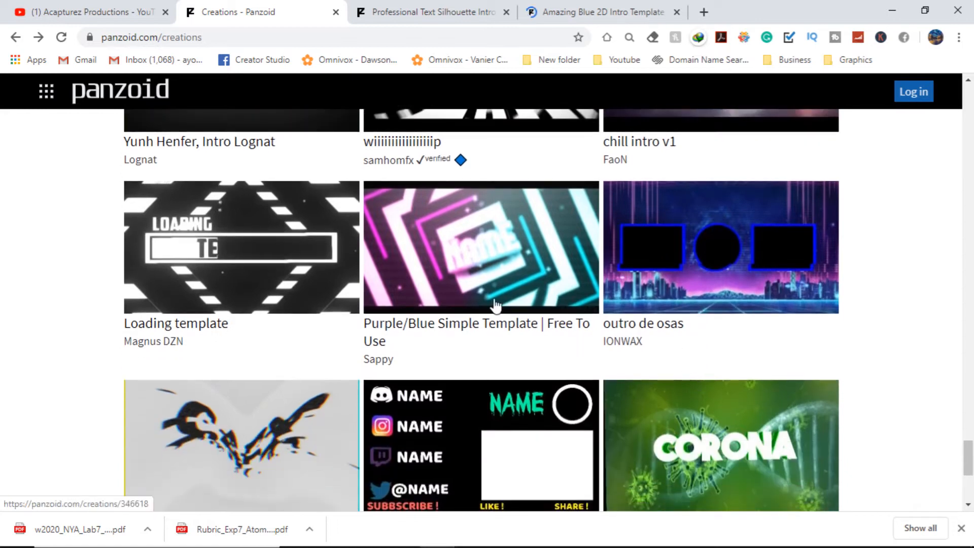
Step: Open the Purple/Blue Simple Template in a new tab and open the Amazing Blue 2D Intro Template in Clipmaker
right_click(500, 250)
left_click(538, 262)
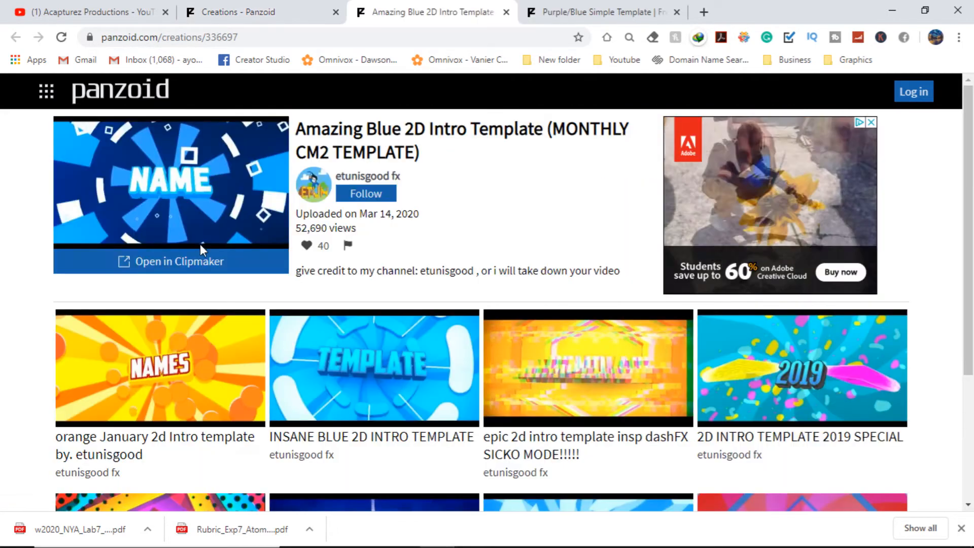
left_click(221, 265)
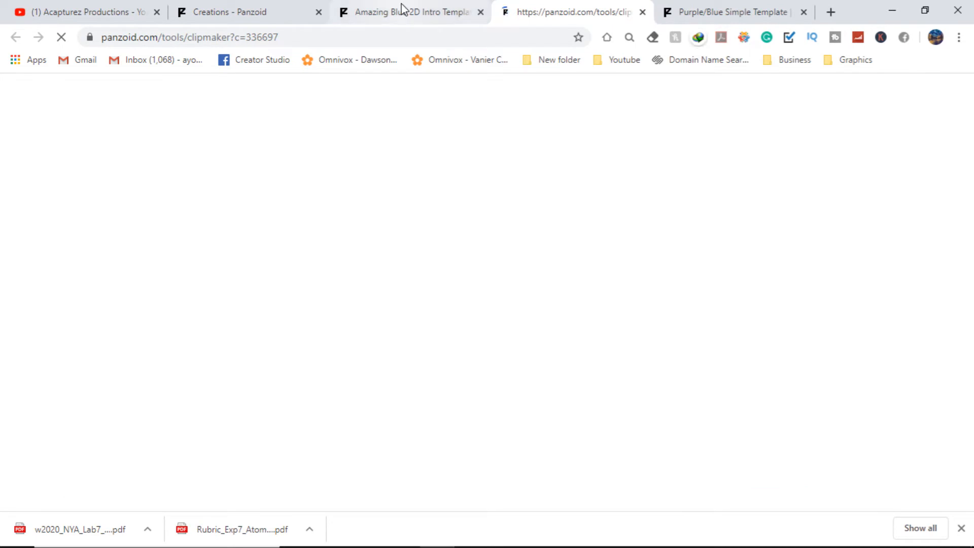
Step: Review the template creator's other templates, then return to the Clipmaker tab
left_click(400, 11)
scroll(525, 259, "down", 4)
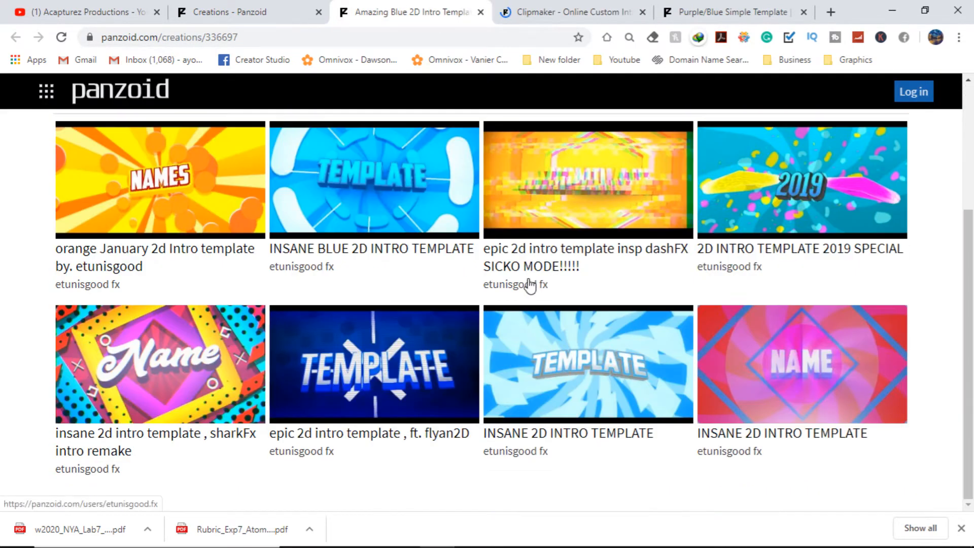
scroll(532, 284, "up", 4)
left_click(571, 7)
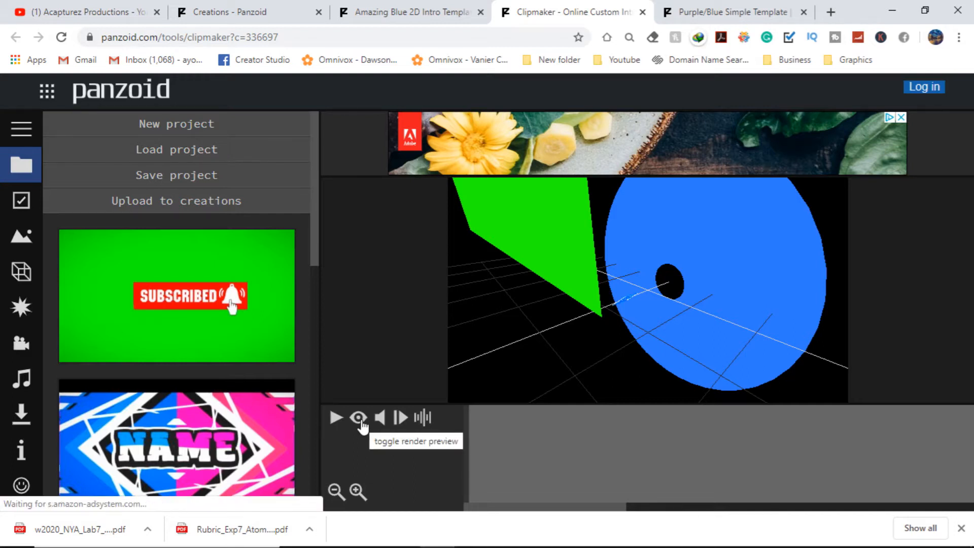
Step: Play and scrub through the Amazing Blue 2D intro template's preview on the timeline
left_click(360, 420)
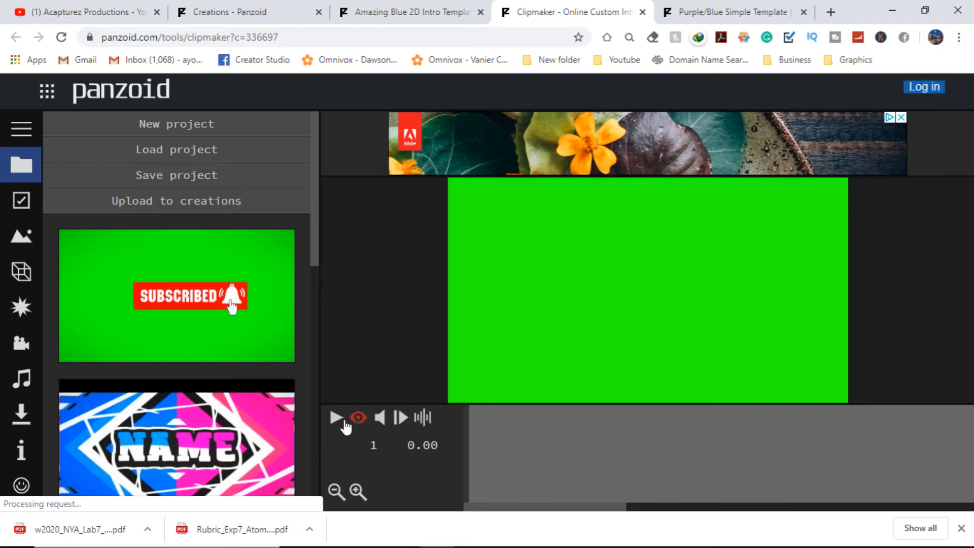
left_click(342, 420)
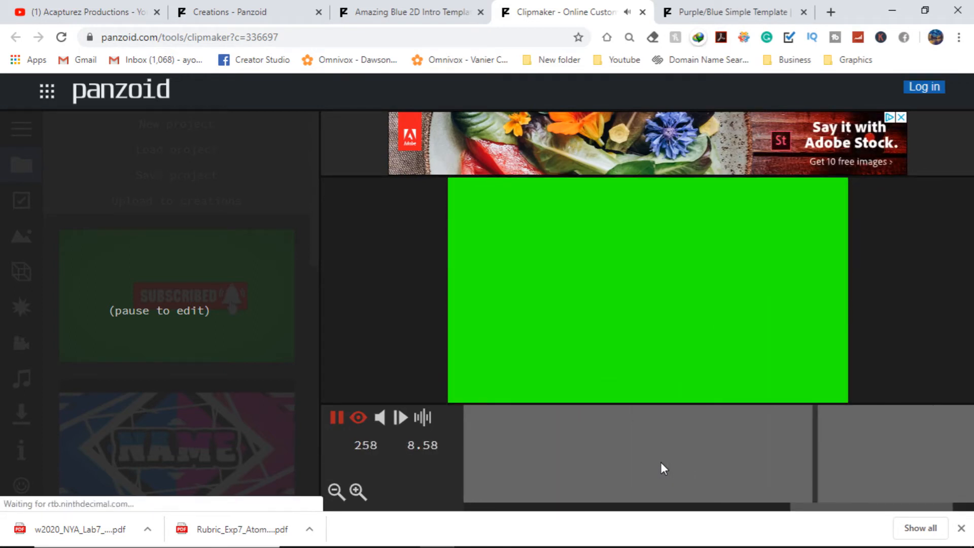
left_click(357, 419)
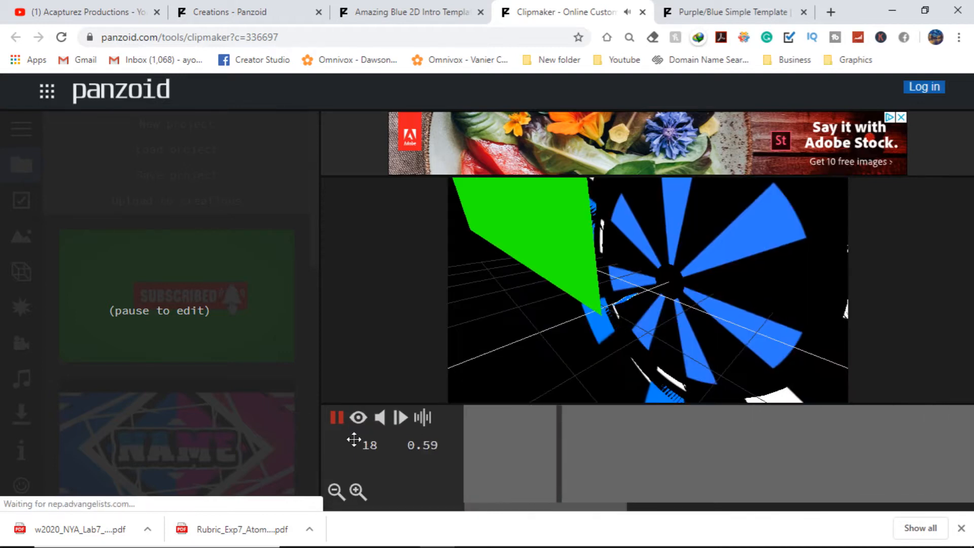
left_click(357, 417)
left_click(336, 417)
left_click_drag(731, 457, 409, 456)
left_click_drag(613, 506, 664, 511)
left_click(603, 464)
left_click(358, 418)
left_click(358, 418)
left_click(342, 420)
left_click(340, 420)
left_click_drag(628, 507, 544, 481)
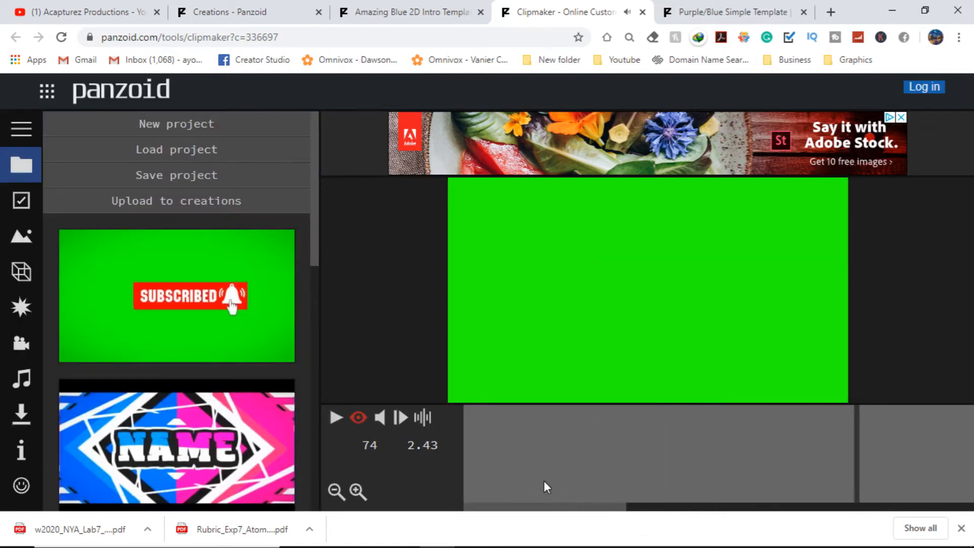
left_click(550, 469)
left_click(336, 418)
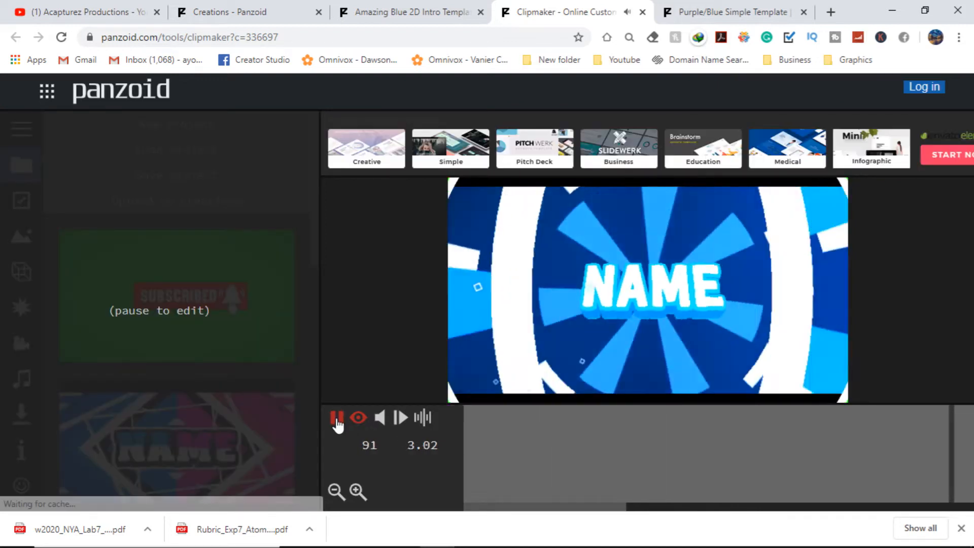
left_click(337, 422)
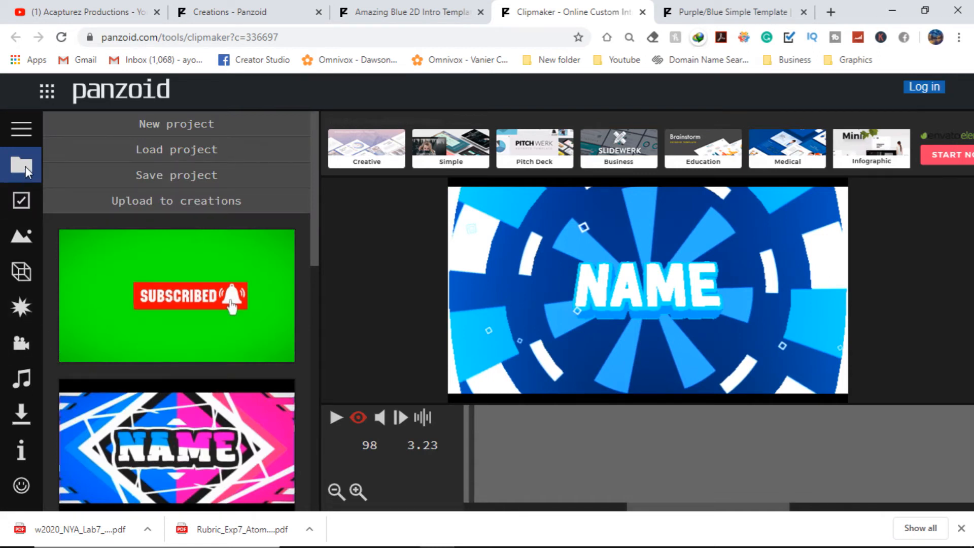
Step: Open the basic settings and try to set the video length to 5 seconds
left_click(23, 128)
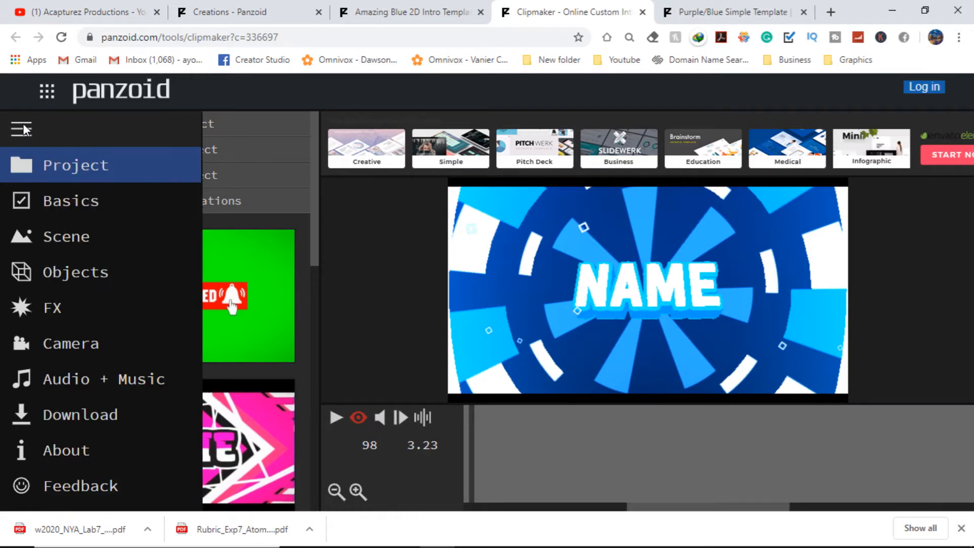
left_click(151, 208)
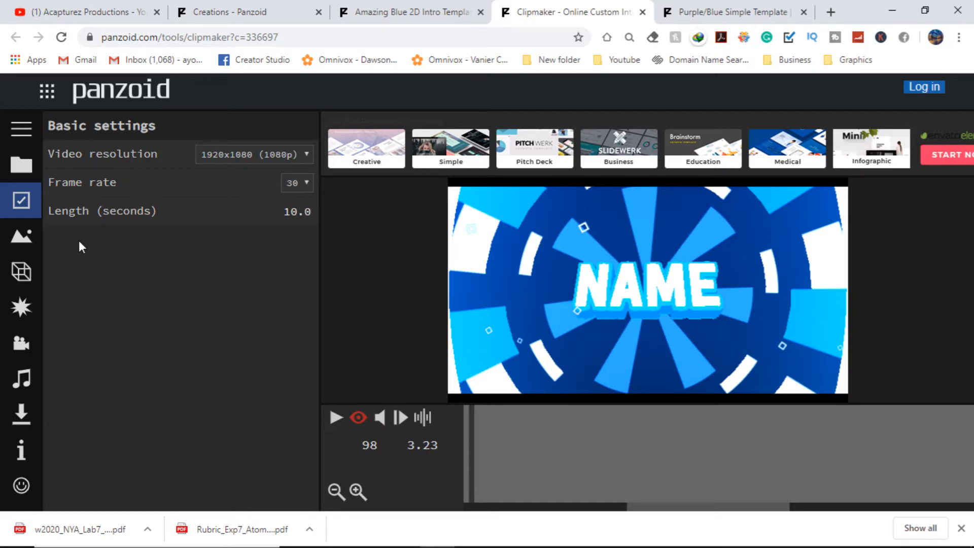
left_click(298, 212)
type("5")
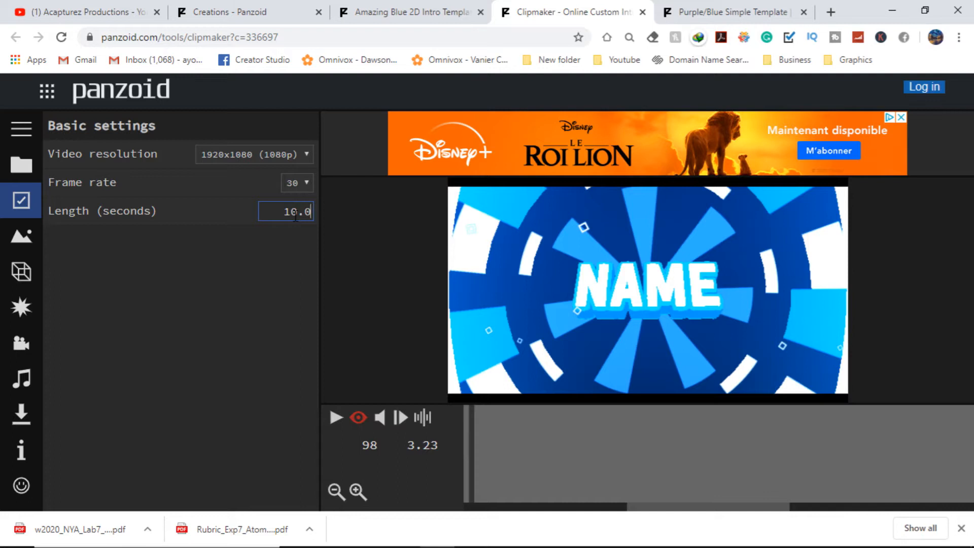
Step: Open the objects list and change the first name text object's text to AC
left_click(30, 270)
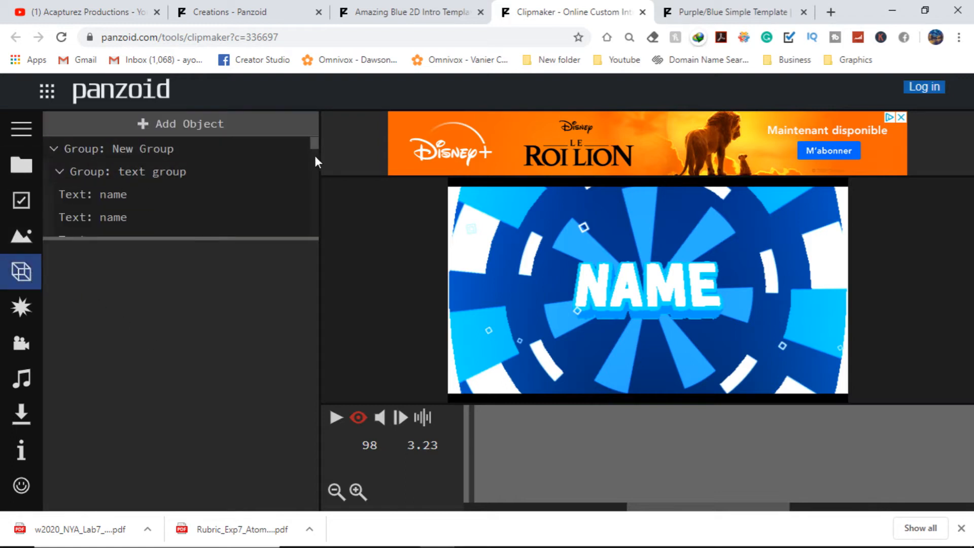
left_click_drag(314, 145, 315, 148)
left_click(147, 166)
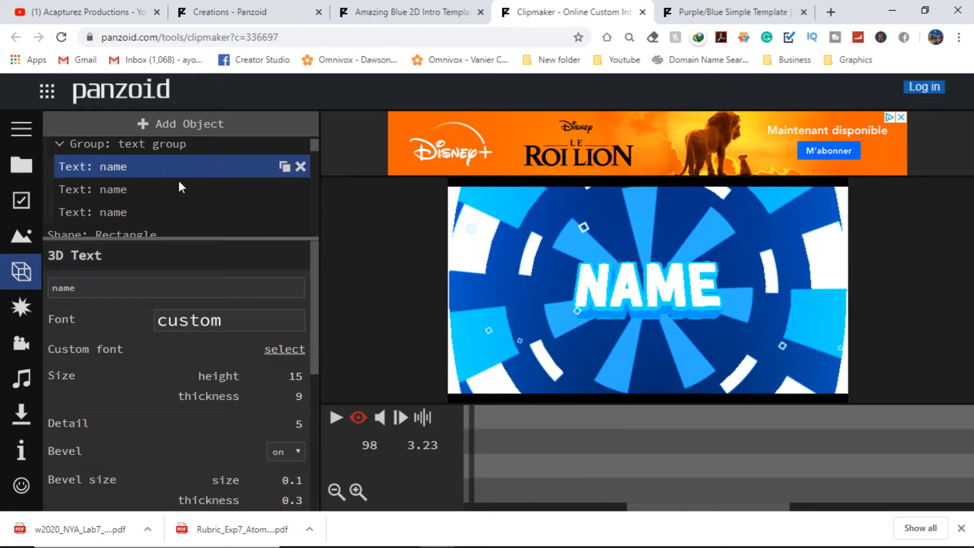
left_click_drag(126, 290, 43, 299)
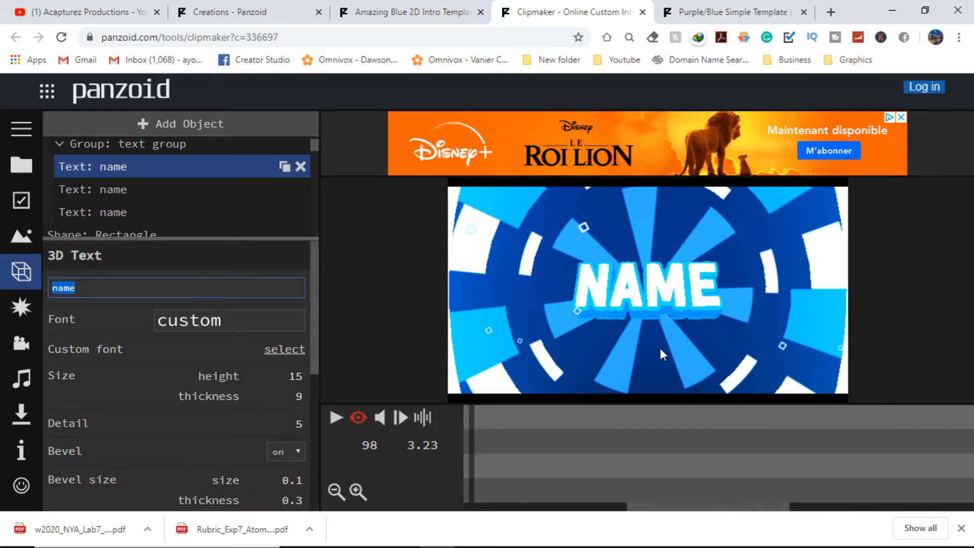
type("AC")
Step: Set the AC text's font to Permanent Marker
left_click(255, 330)
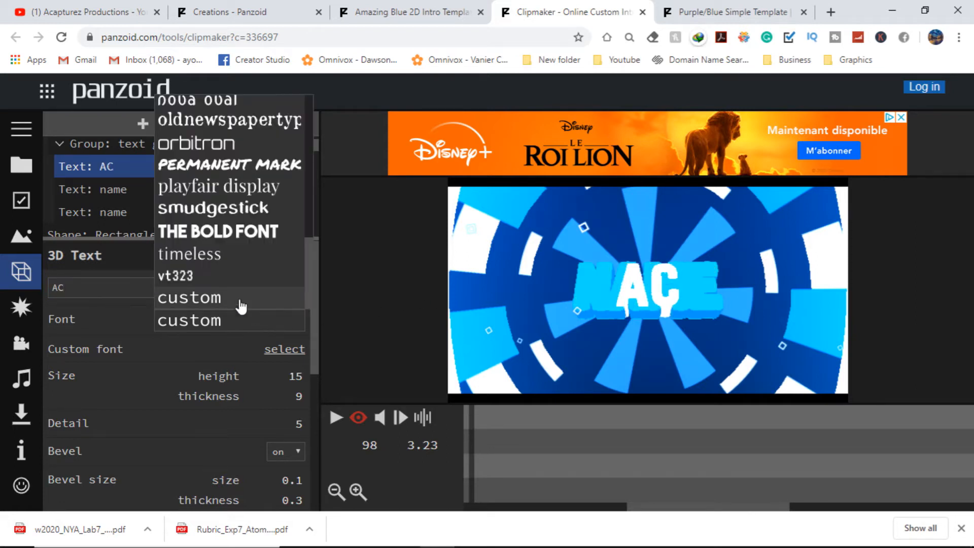
left_click(255, 167)
right_click(254, 166)
left_click(190, 207)
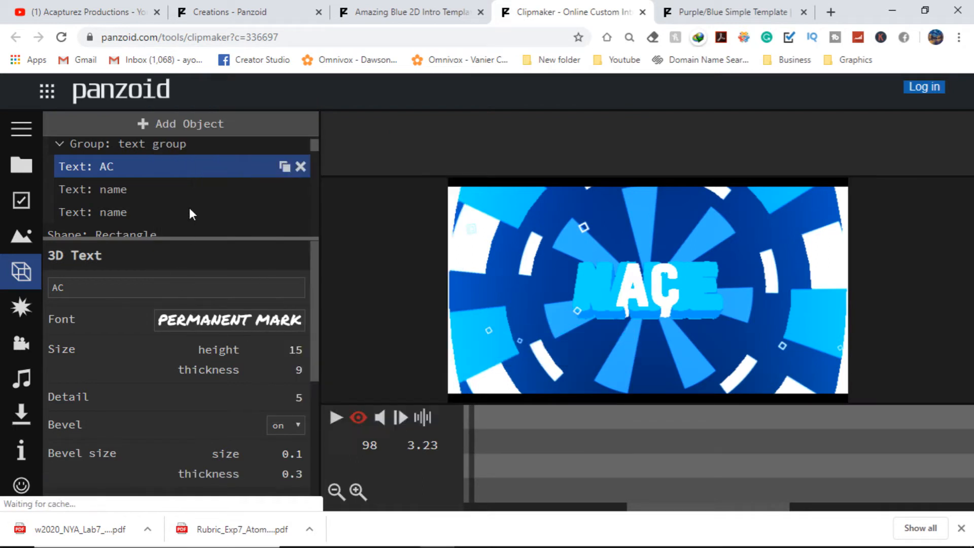
Step: Compare the other name text objects, then review the AC text's position, rotation, scale and color settings
left_click(144, 195)
left_click(114, 170)
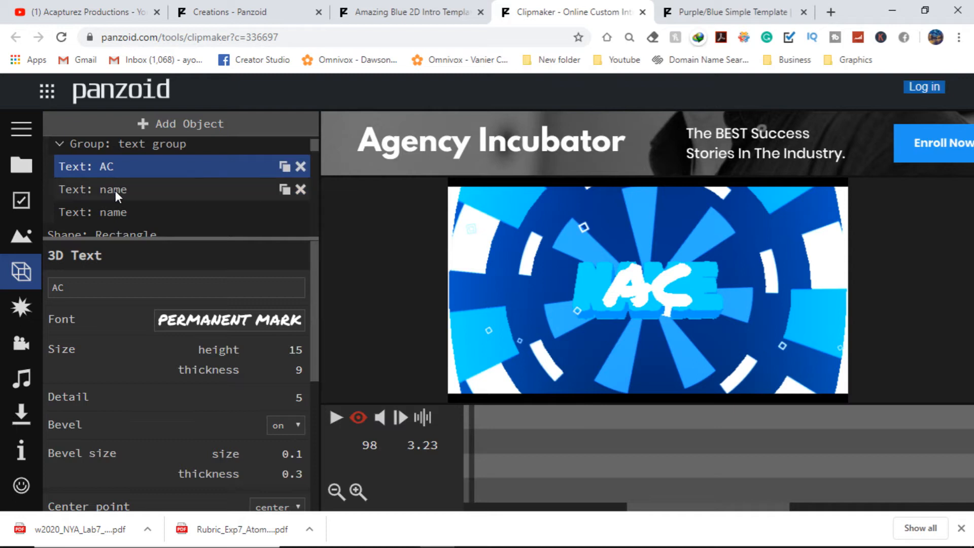
left_click(121, 190)
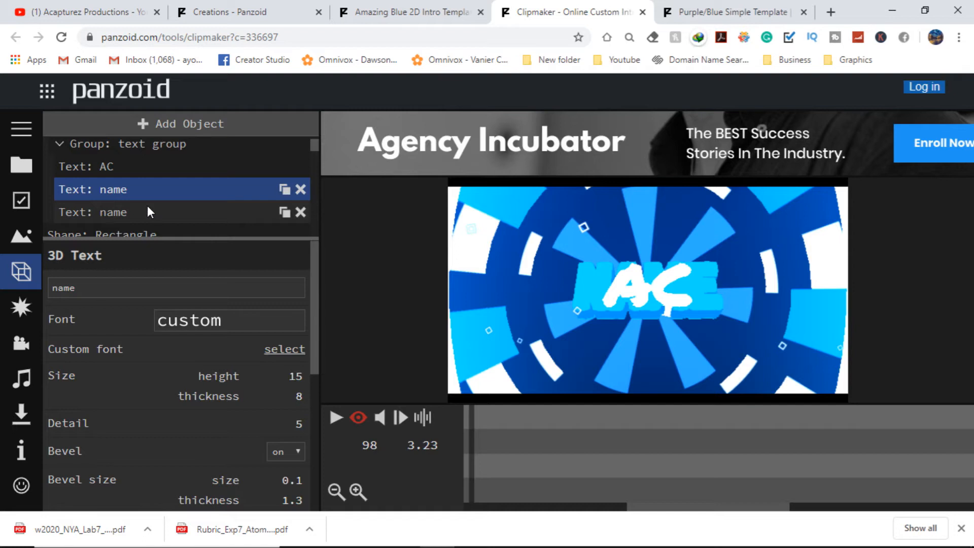
left_click(163, 168)
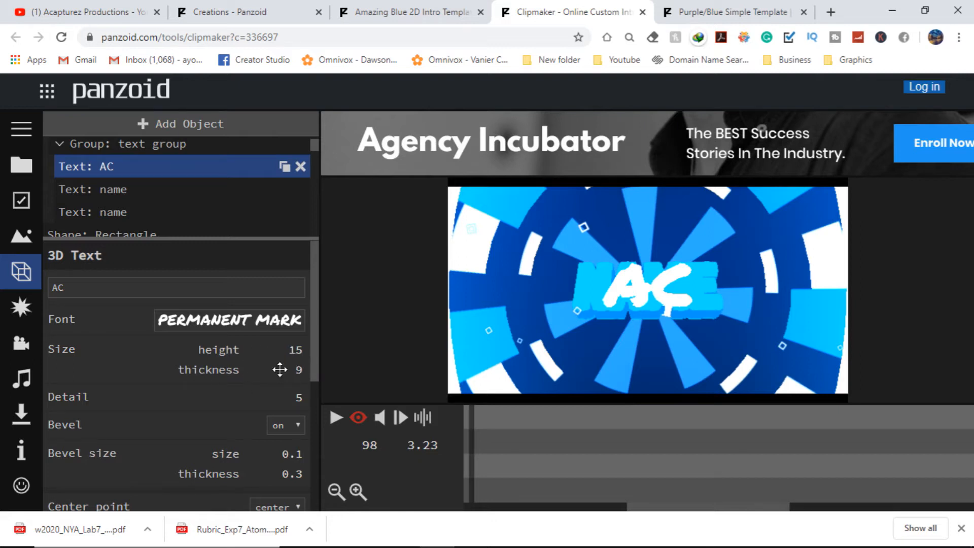
scroll(295, 374, "down", 3)
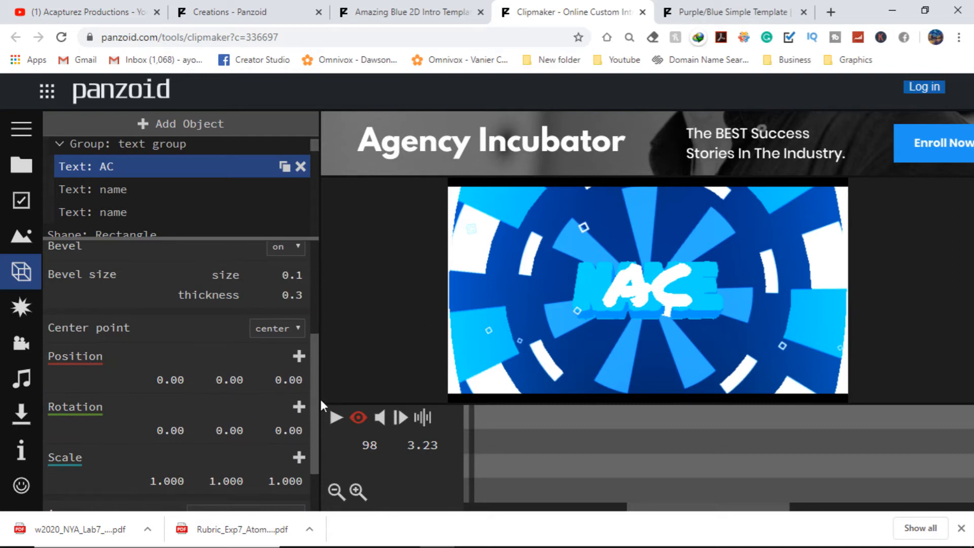
scroll(325, 376, "up", 3)
scroll(336, 334, "down", 4)
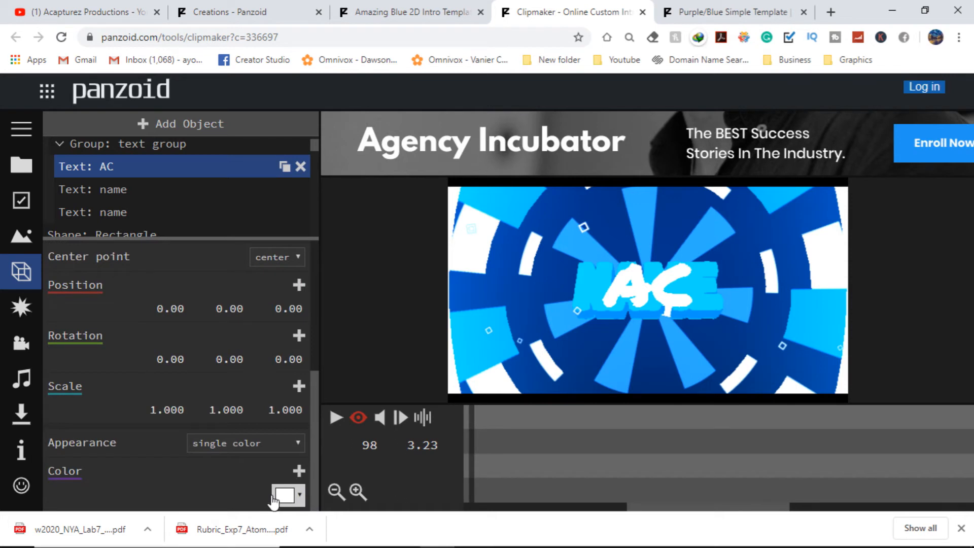
Step: Change the second name text object's text to AC and set its font to Permanent Marker
scroll(314, 456, "up", 5)
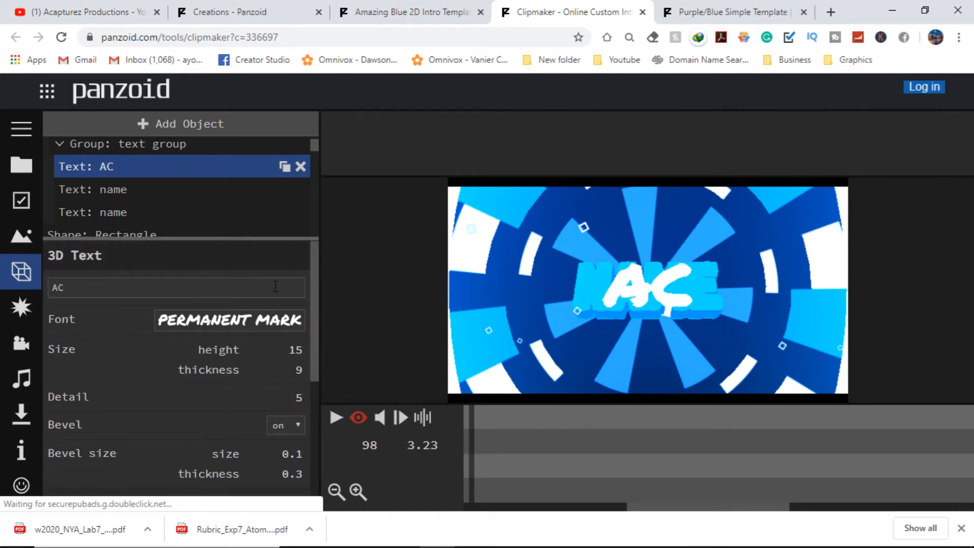
left_click(166, 188)
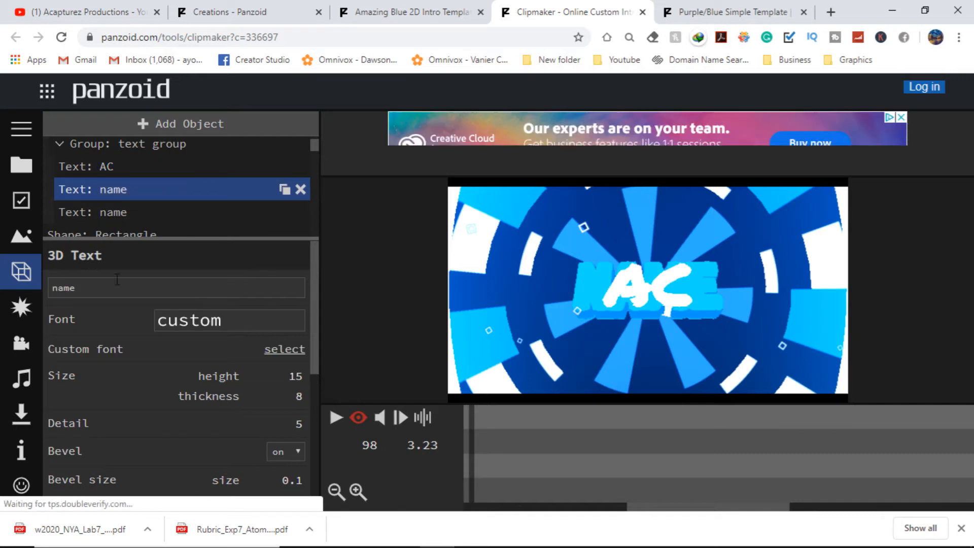
double_click(246, 293)
type("AC")
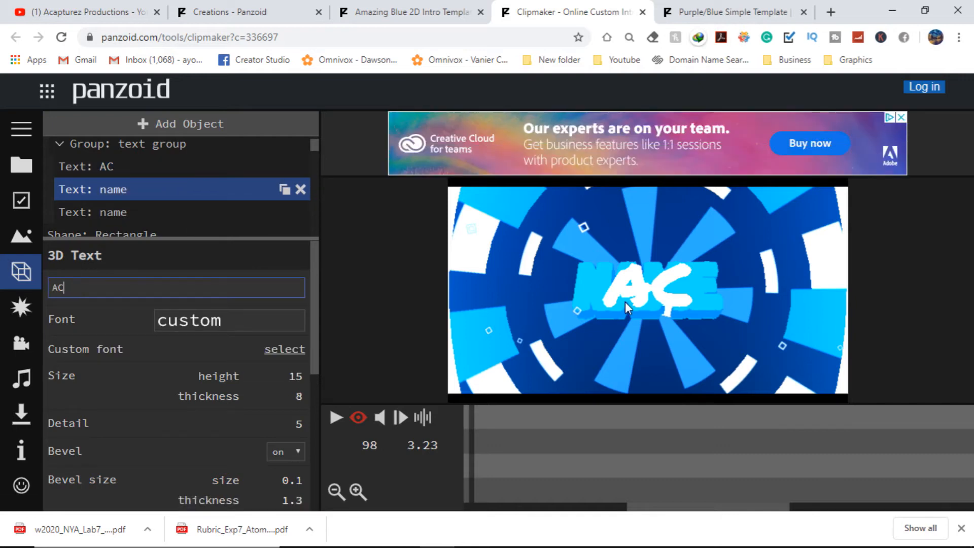
left_click(290, 333)
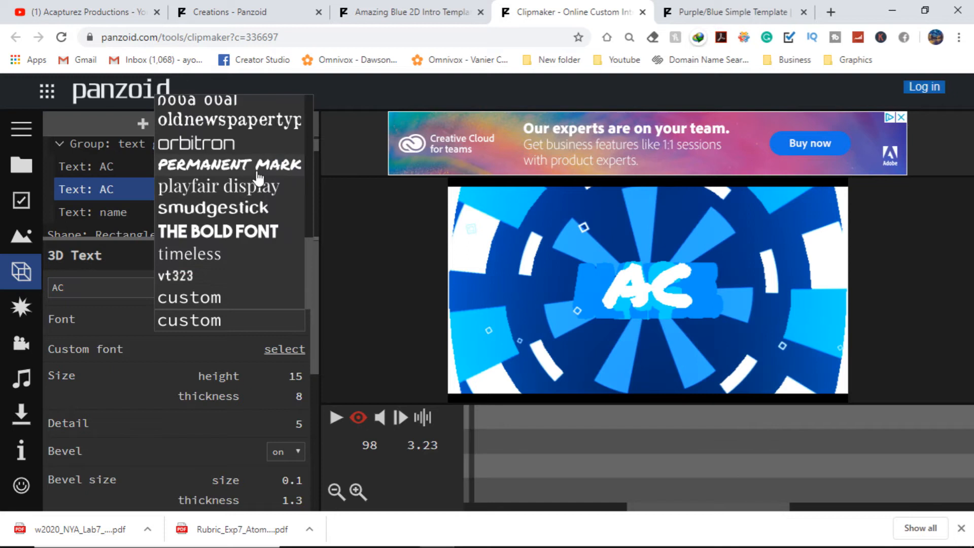
left_click(248, 165)
Step: Change the third name text object's text to AC and set its font to Permanent Marker
left_click(147, 211)
double_click(163, 289)
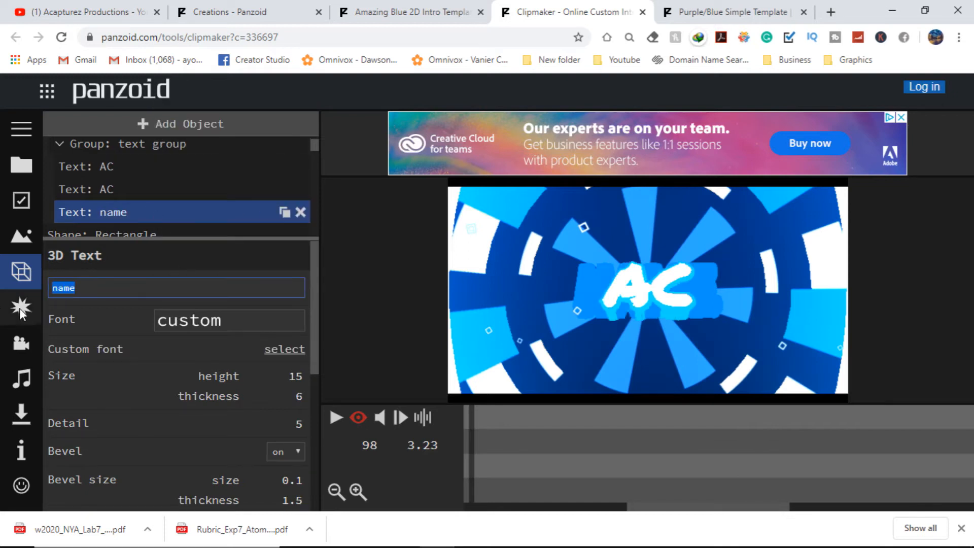
type("AC")
left_click(231, 333)
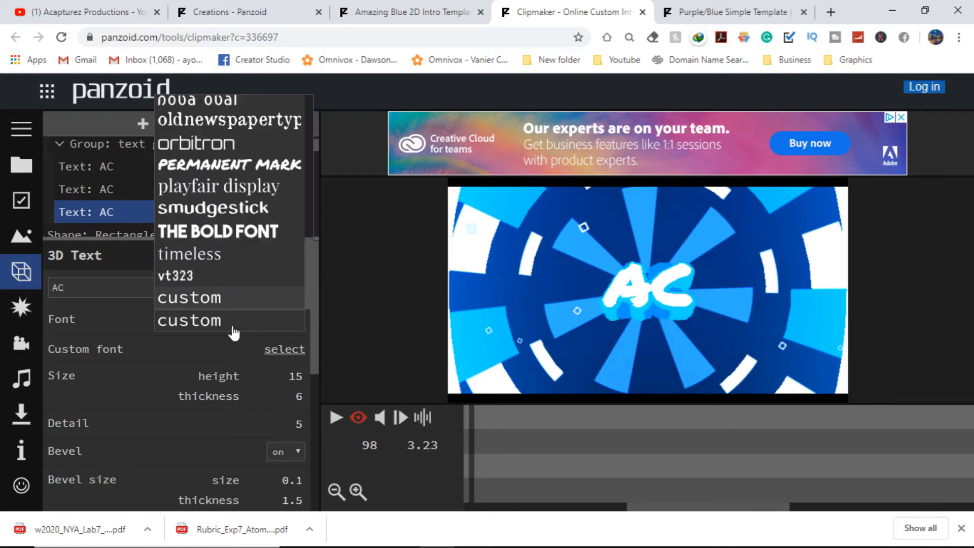
left_click(244, 165)
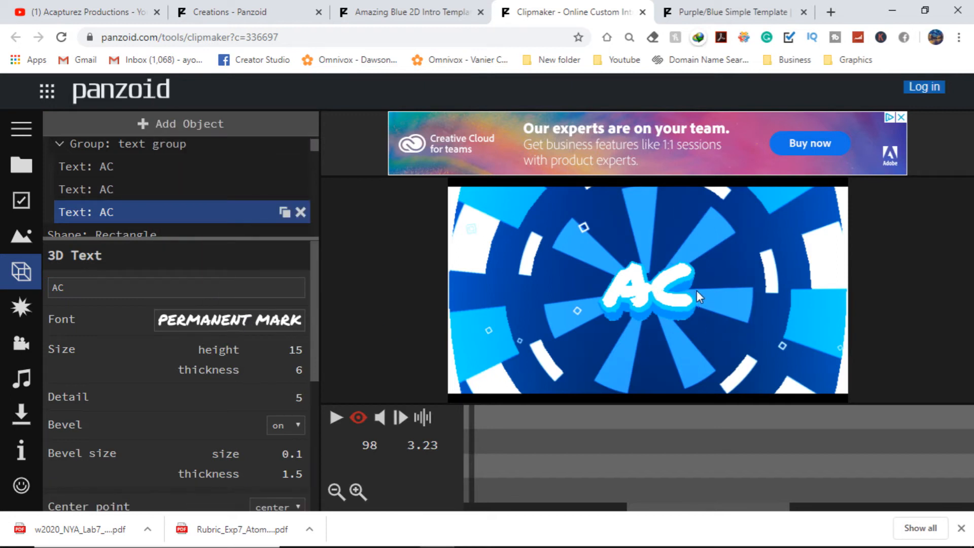
scroll(162, 172, "down", 8)
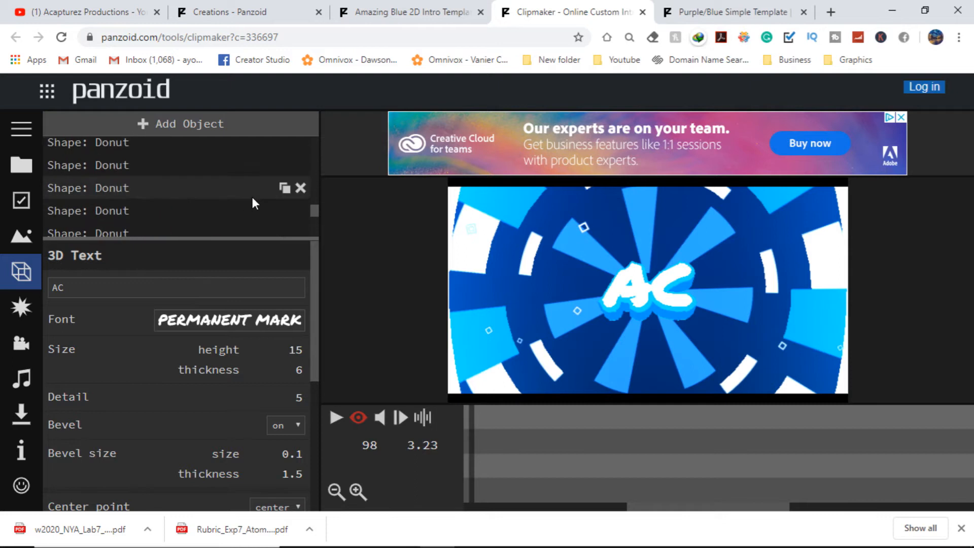
left_click(20, 307)
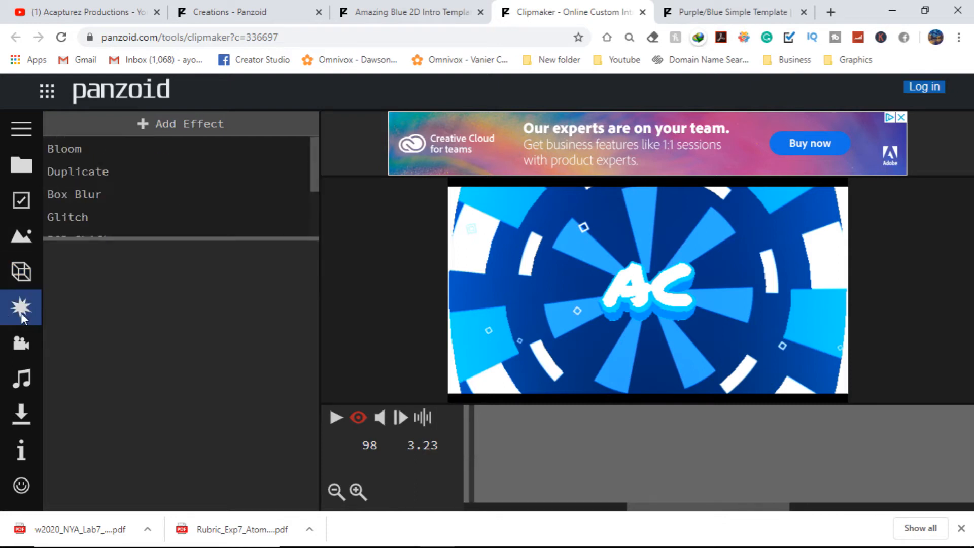
left_click(20, 351)
left_click(25, 389)
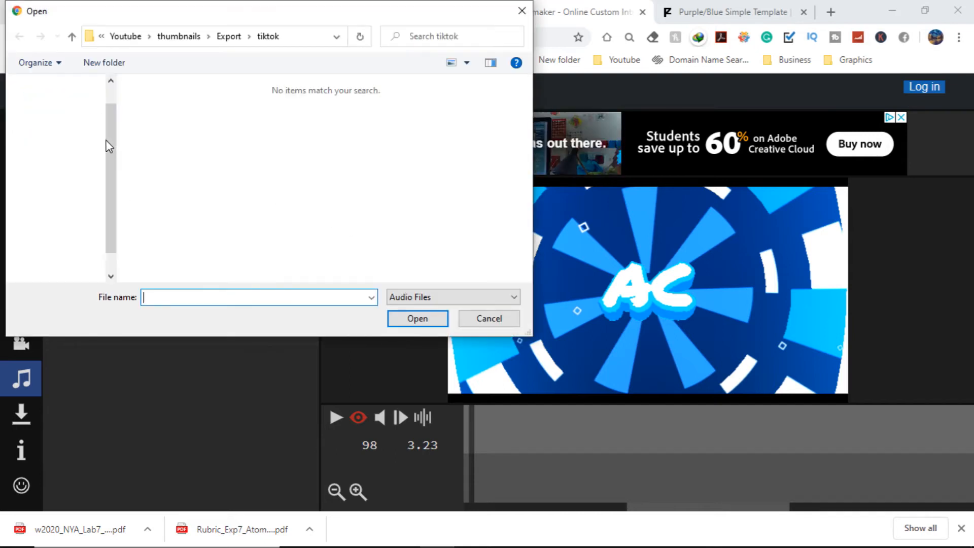
left_click(76, 226)
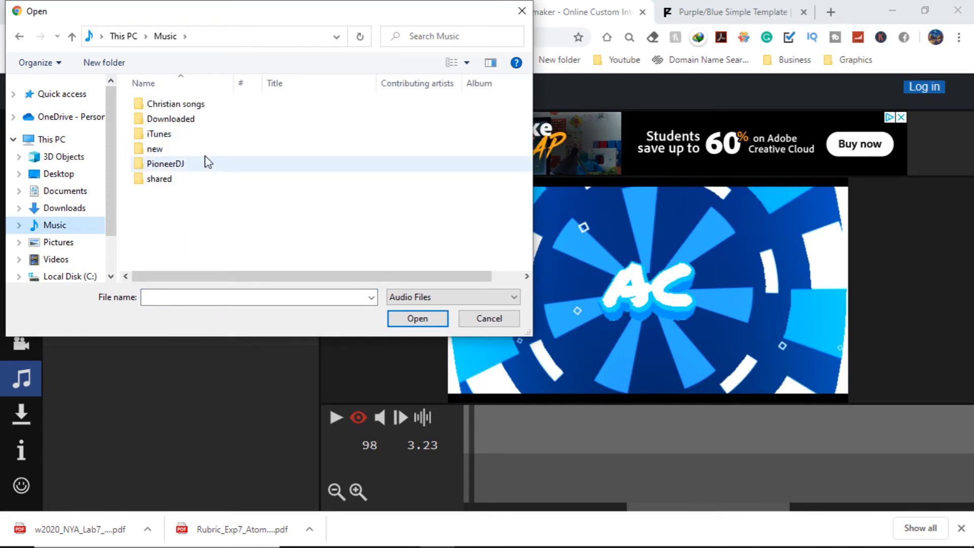
double_click(211, 152)
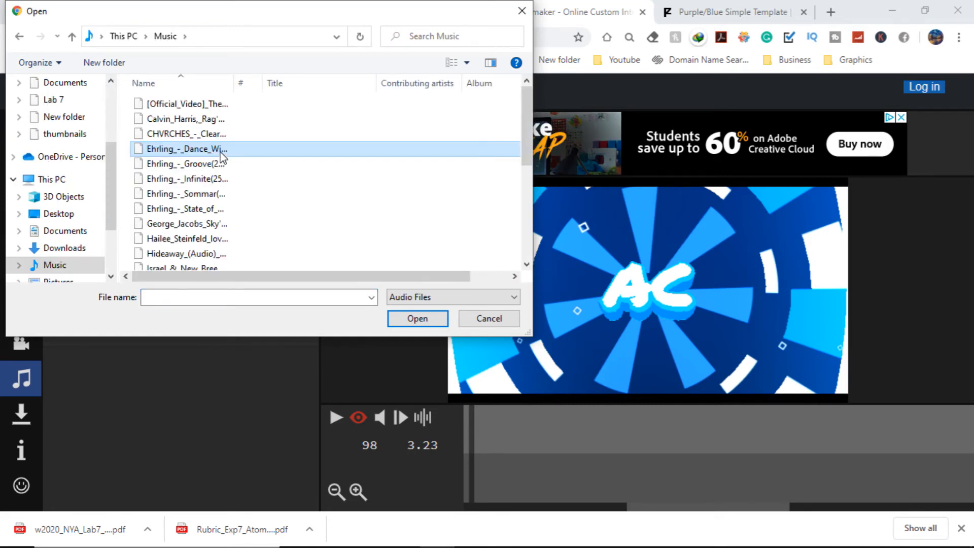
left_click(217, 163)
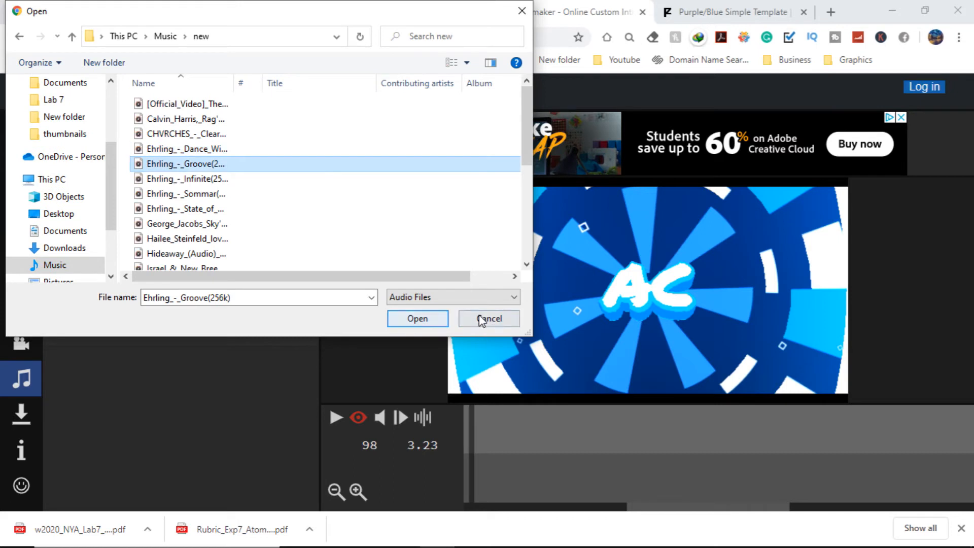
left_click(489, 319)
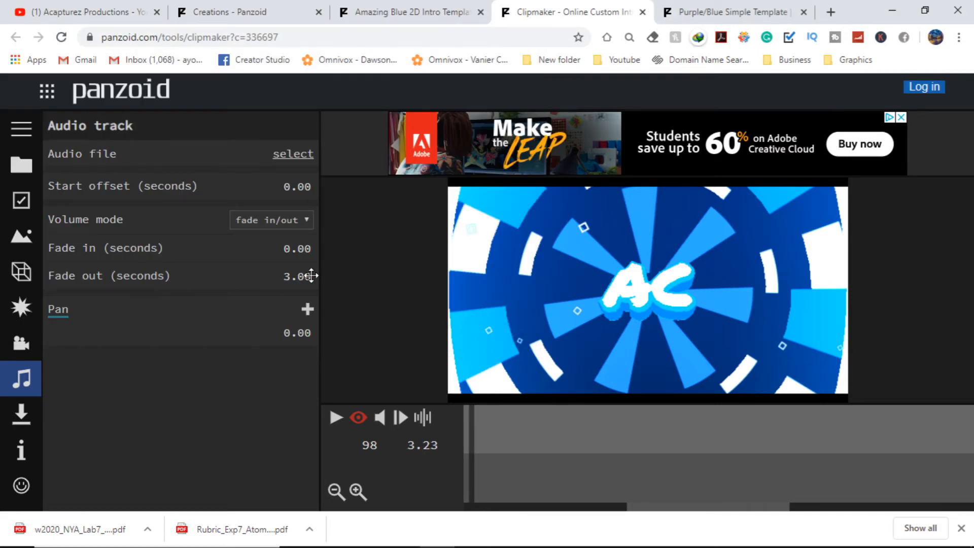
Step: Play the intro from the beginning of the timeline to preview it
left_click(19, 408)
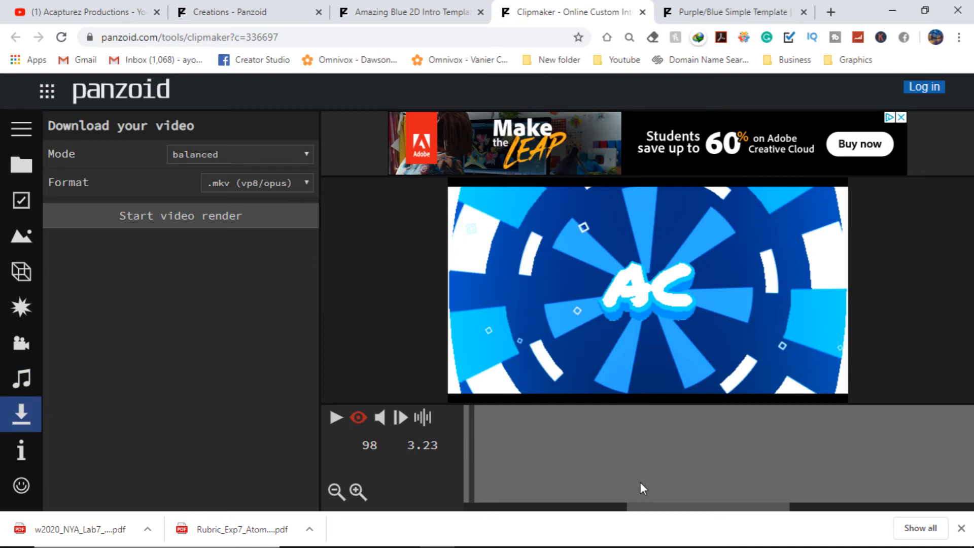
left_click_drag(656, 502, 332, 523)
left_click_drag(630, 425, 464, 425)
left_click(336, 417)
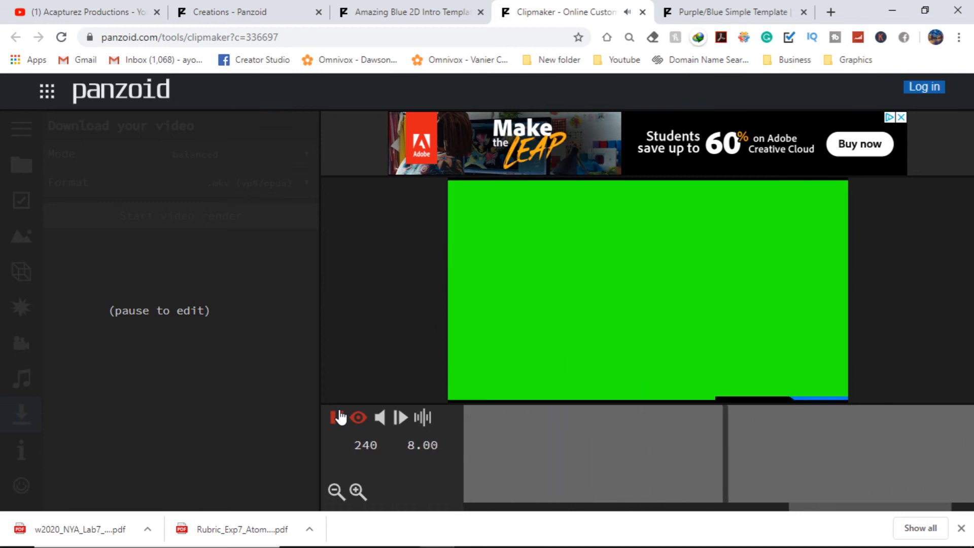
left_click(337, 418)
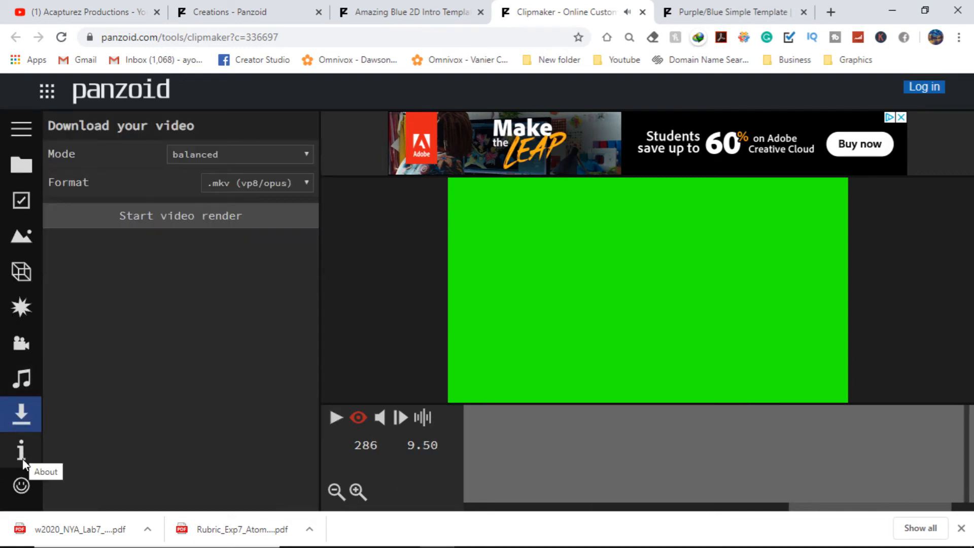
Step: Set the render mode to good quality with .mkv (vp8/opus) format and start the video render
left_click(270, 155)
left_click(281, 198)
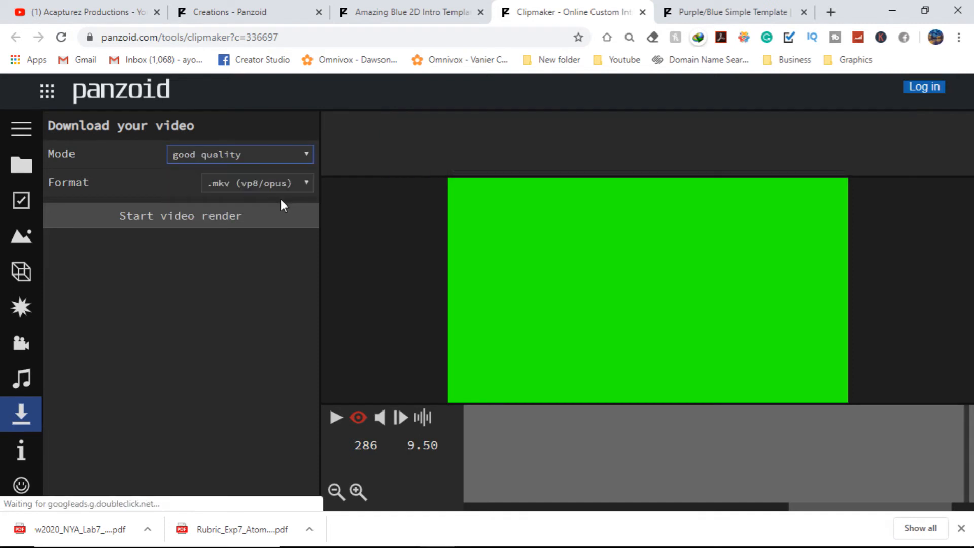
left_click(300, 184)
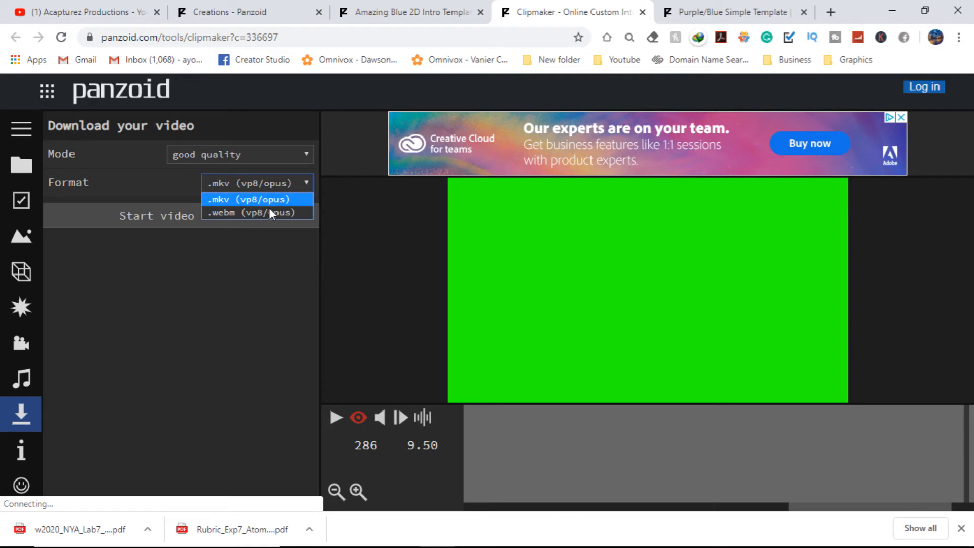
left_click(157, 218)
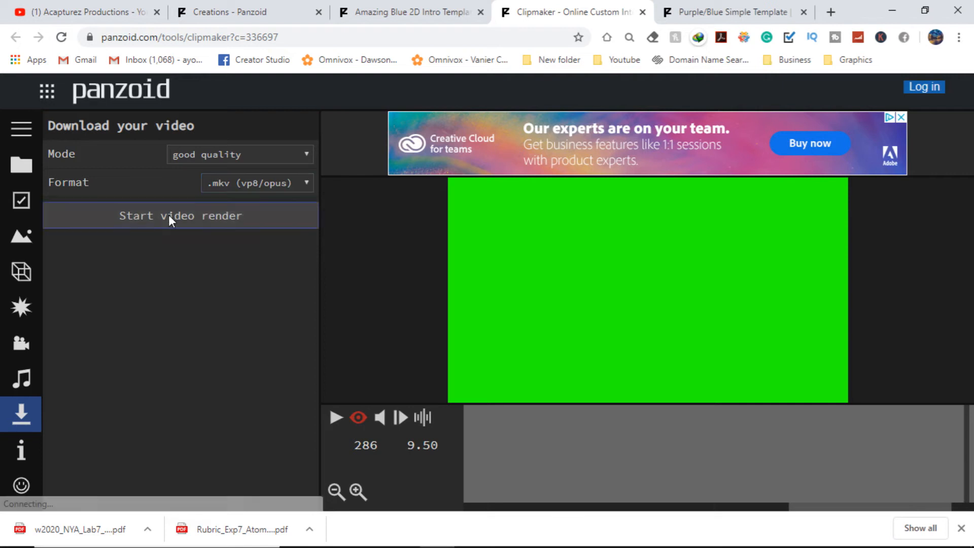
left_click(168, 214)
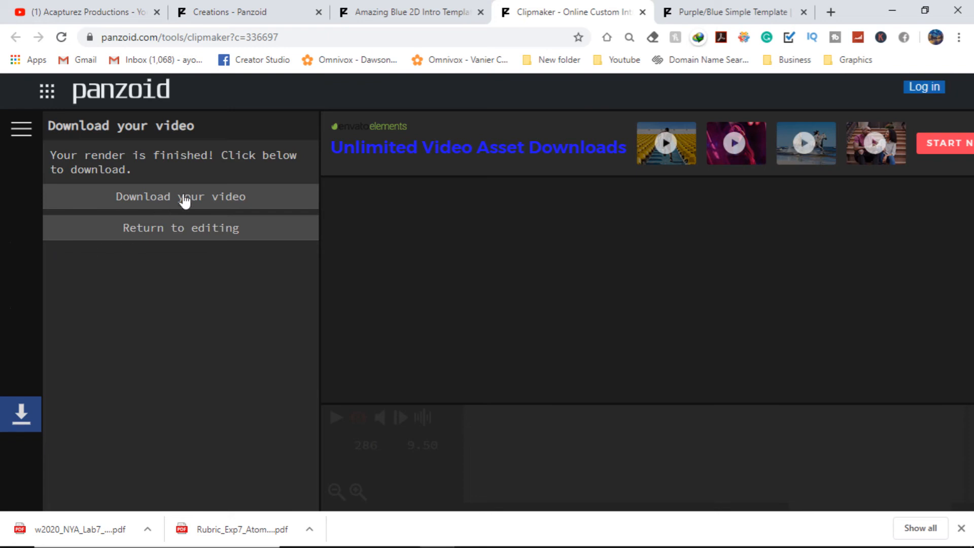
Step: Download the rendered video and open the downloaded video.mkv file
left_click(220, 199)
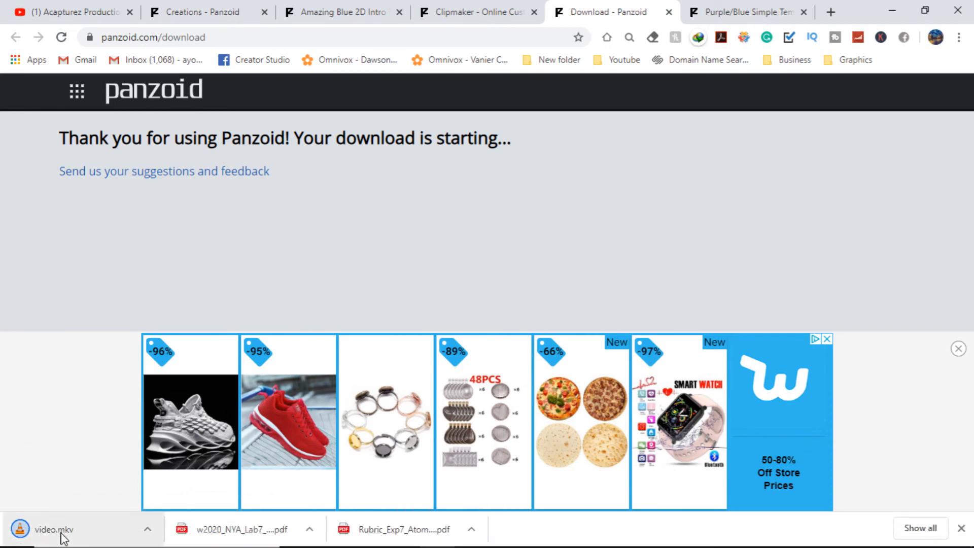
left_click(87, 537)
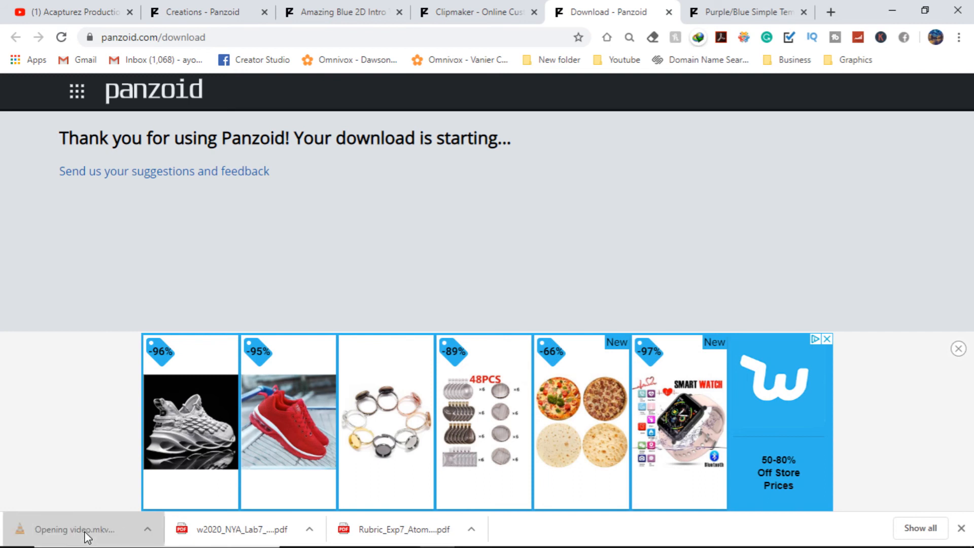